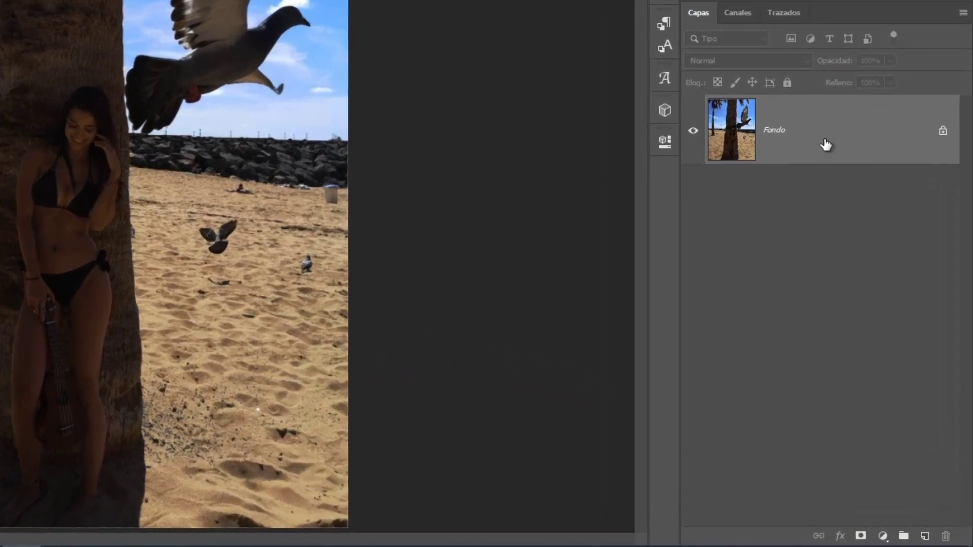
Duplicate the Fondo layer and set the copy's blend mode to Trama (Screen)
{"action": "key", "text": "ctrl+j"}
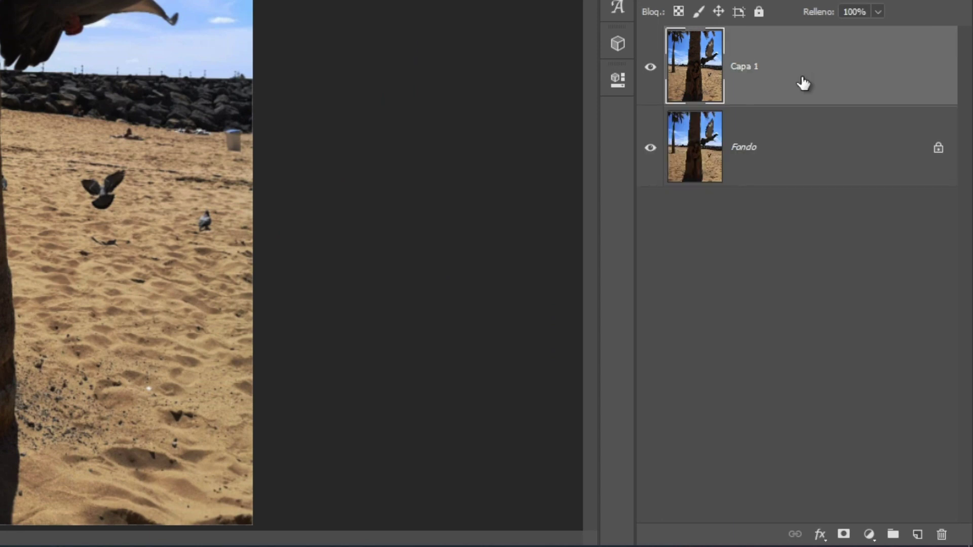
{"action": "key", "text": "ctrl+z"}
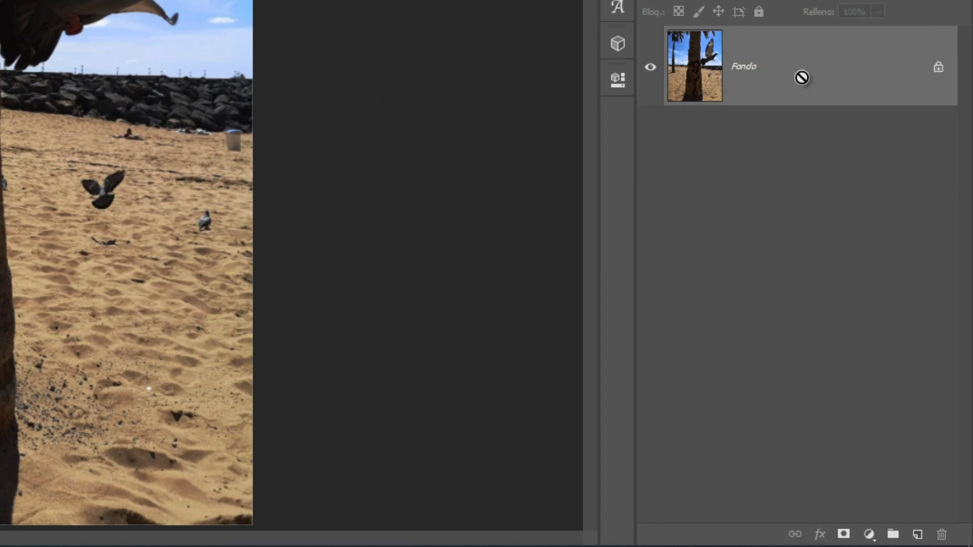
{"action": "left_click_drag", "start_coordinate": [921, 459], "coordinate": [917, 534]}
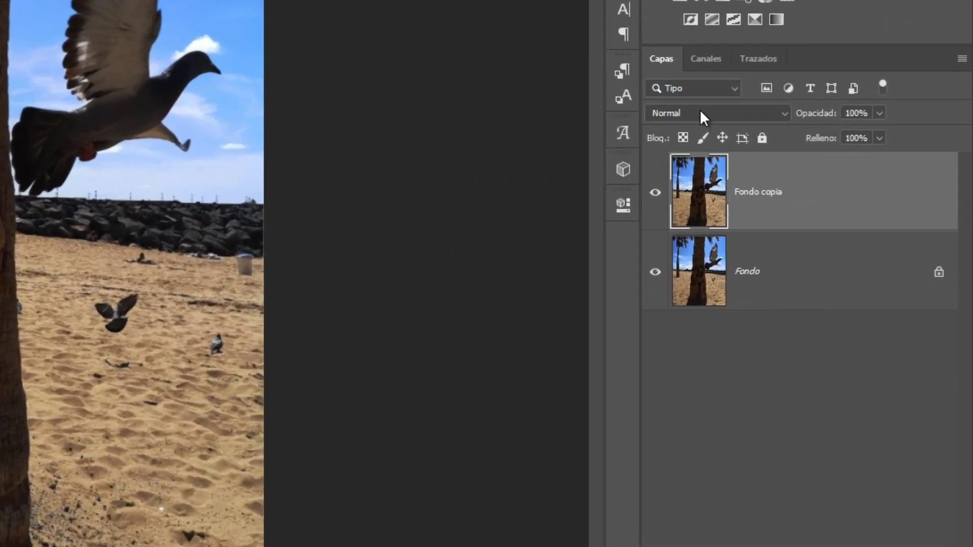
{"action": "left_click", "coordinate": [819, 234]}
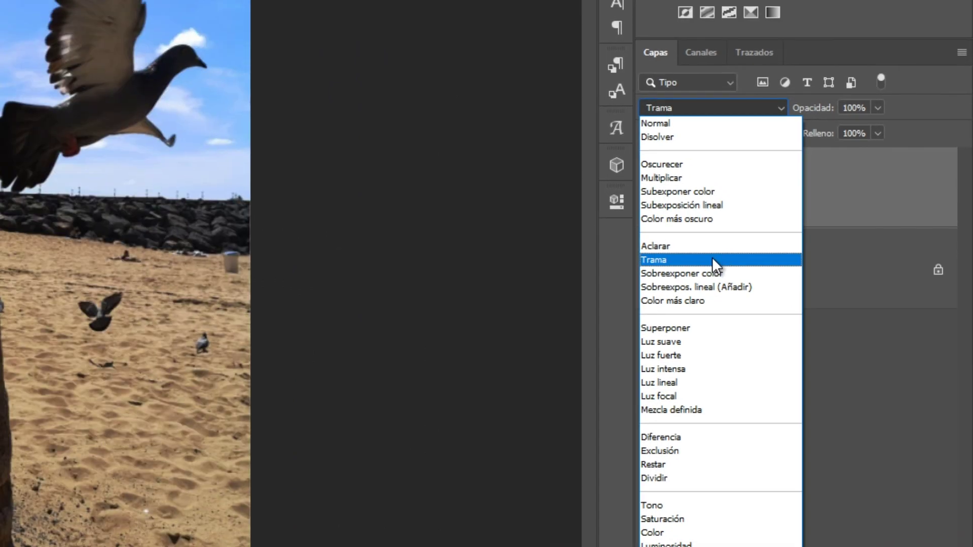
{"action": "left_click", "coordinate": [658, 245]}
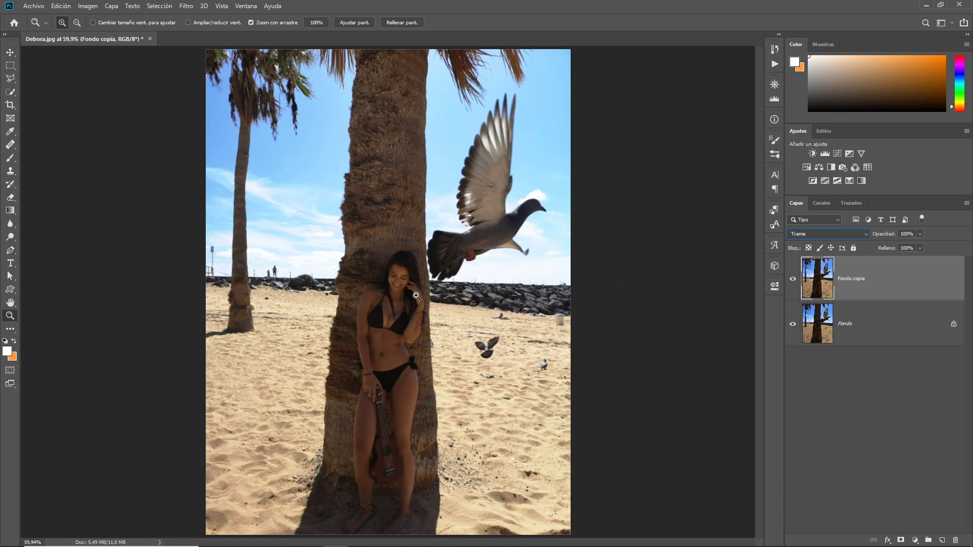
{"action": "left_click", "coordinate": [10, 80]}
{"action": "right_click", "coordinate": [10, 80]}
{"action": "left_click", "coordinate": [48, 80]}
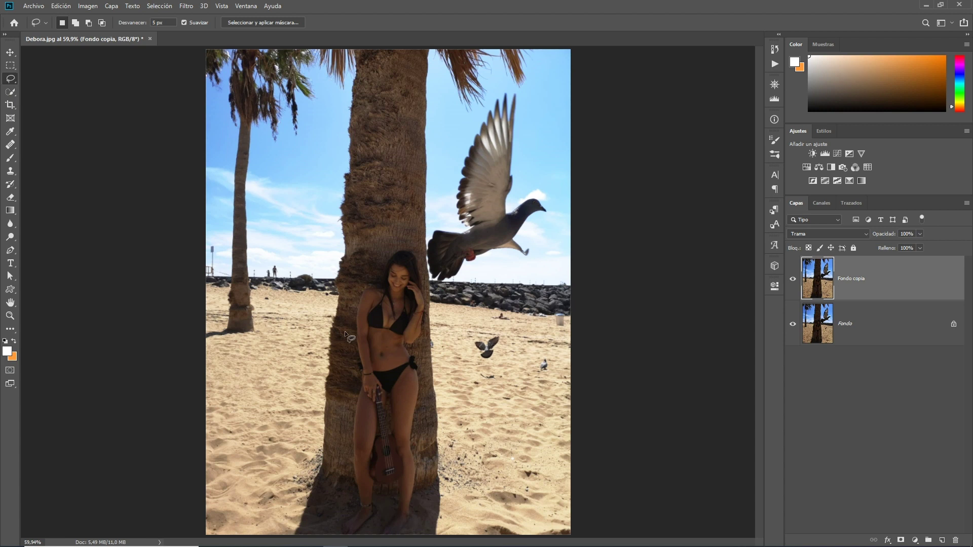
{"action": "left_click_drag", "start_coordinate": [344, 348], "coordinate": [439, 468]}
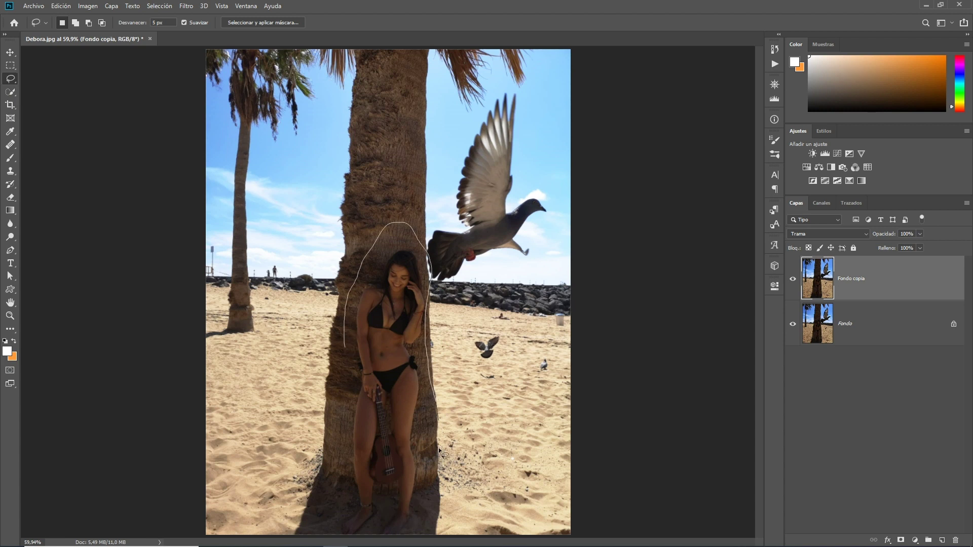
{"action": "left_click_drag", "start_coordinate": [438, 469], "coordinate": [344, 349]}
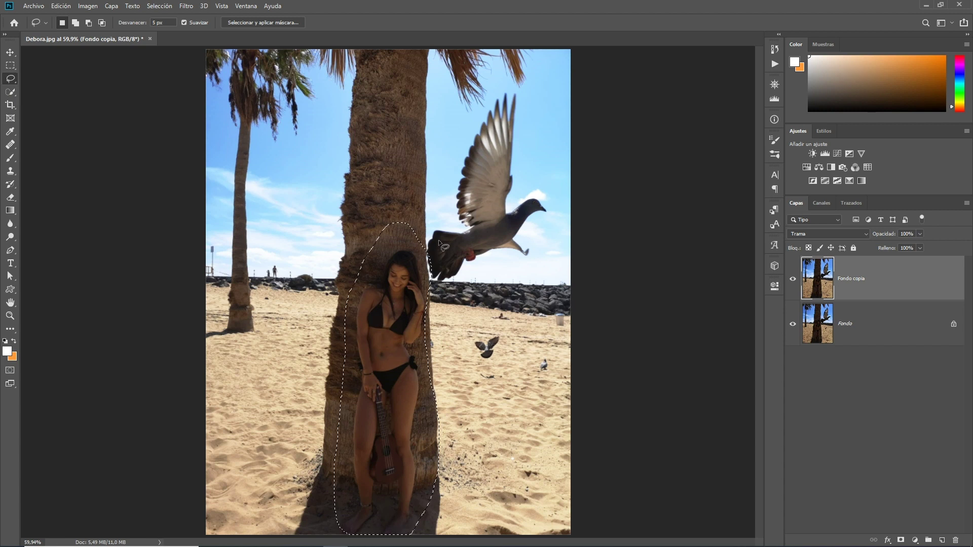
{"action": "left_click", "coordinate": [439, 319]}
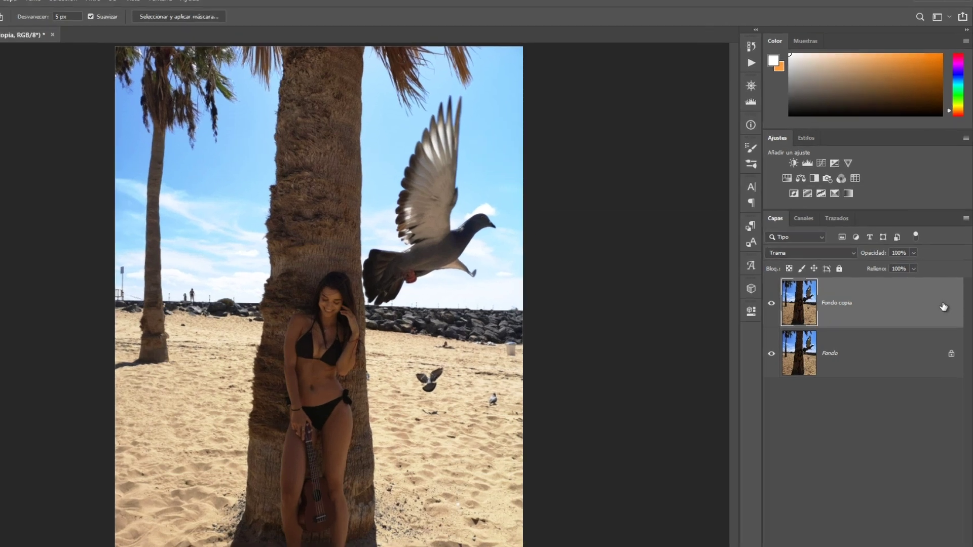
Give Fondo copia a split Underlying Layer Blend If range of 0–40/90 in Blending Options
{"action": "double_click", "coordinate": [946, 282]}
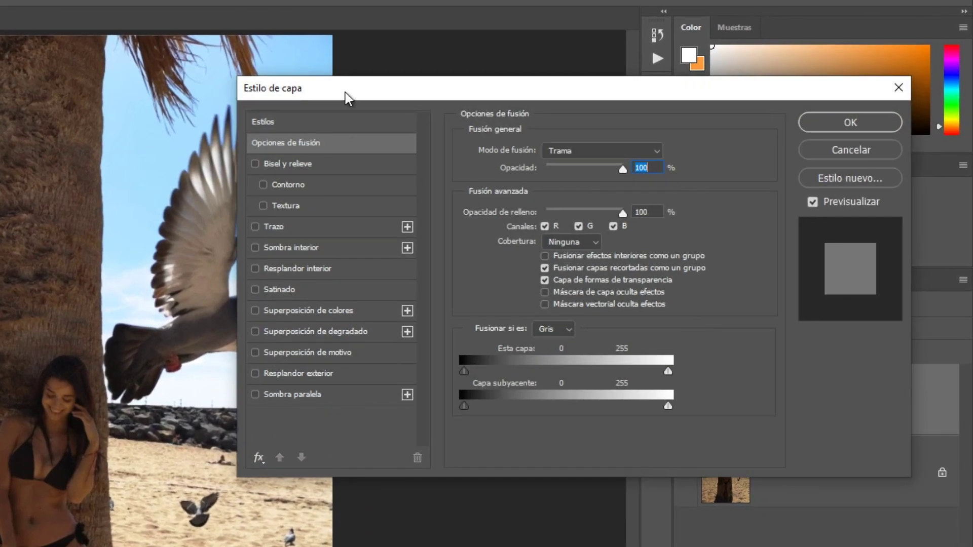
{"action": "left_click_drag", "start_coordinate": [384, 84], "coordinate": [393, 64]}
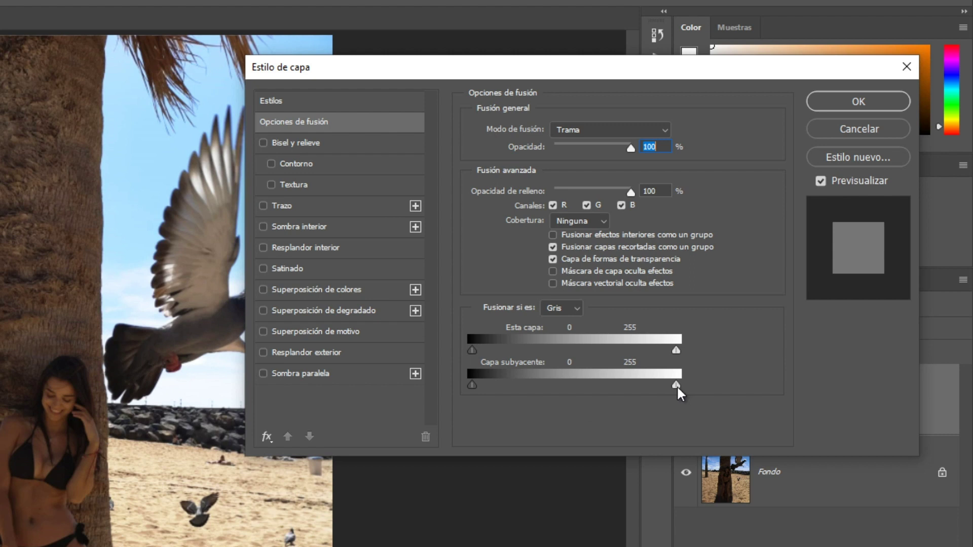
{"action": "mouse_move", "coordinate": [676, 385]}
{"action": "left_mouse_down"}
{"action": "mouse_move", "coordinate": [758, 270]}
{"action": "mouse_move", "coordinate": [703, 268]}
{"action": "left_mouse_up"}
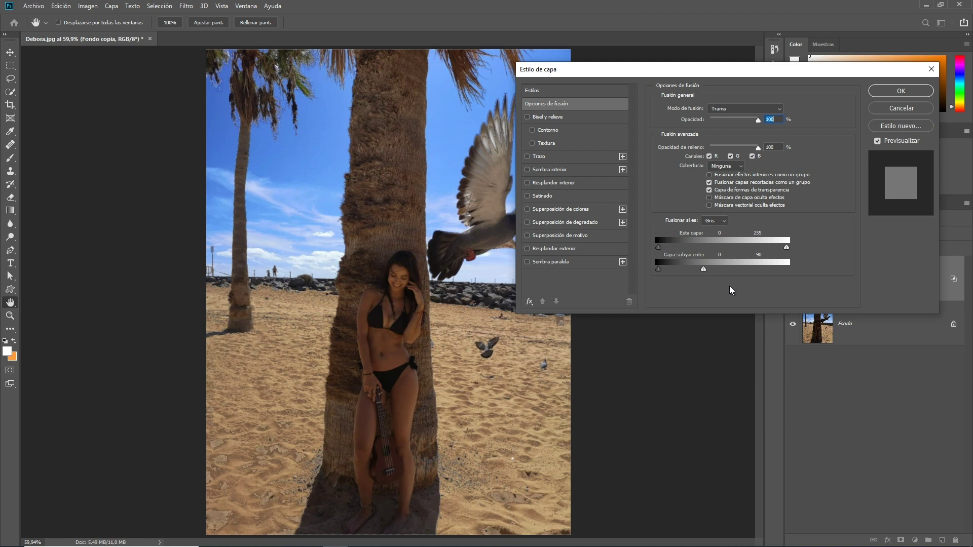
{"action": "key", "text": "alt"}
{"action": "left_click_drag", "start_coordinate": [702, 270], "coordinate": [680, 270]}
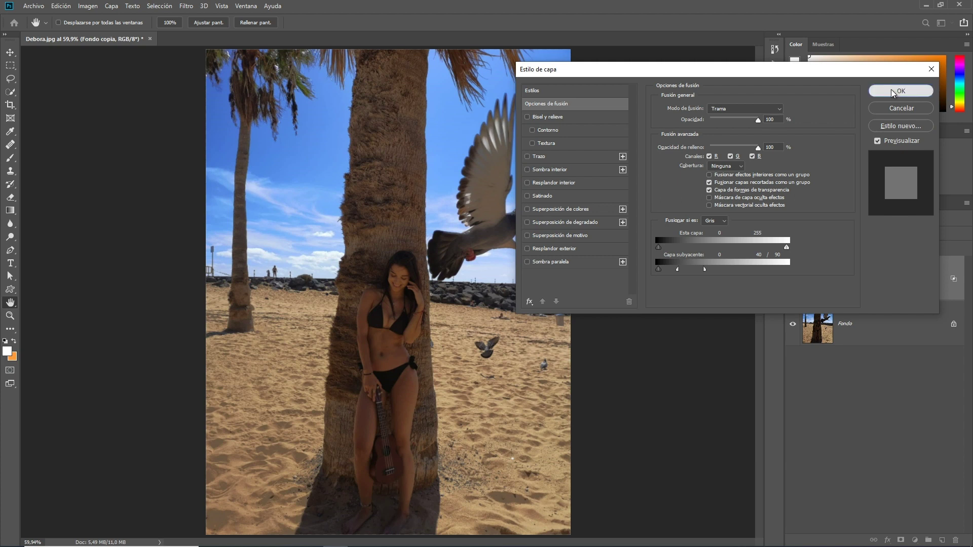
{"action": "left_click", "coordinate": [892, 92]}
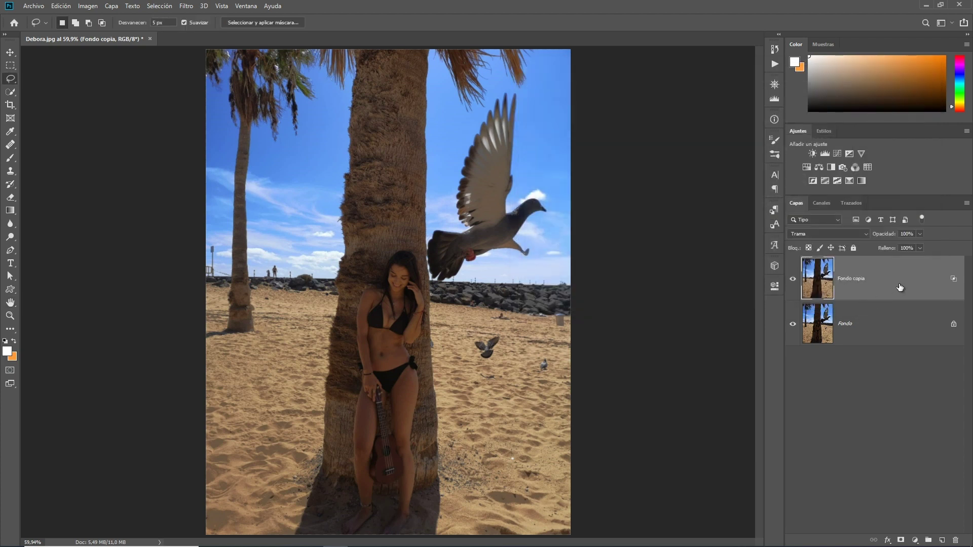
Toggle Fondo copia's visibility off and on to compare before and after
{"action": "left_click", "coordinate": [794, 285]}
{"action": "left_click", "coordinate": [793, 286]}
{"action": "left_click", "coordinate": [794, 286]}
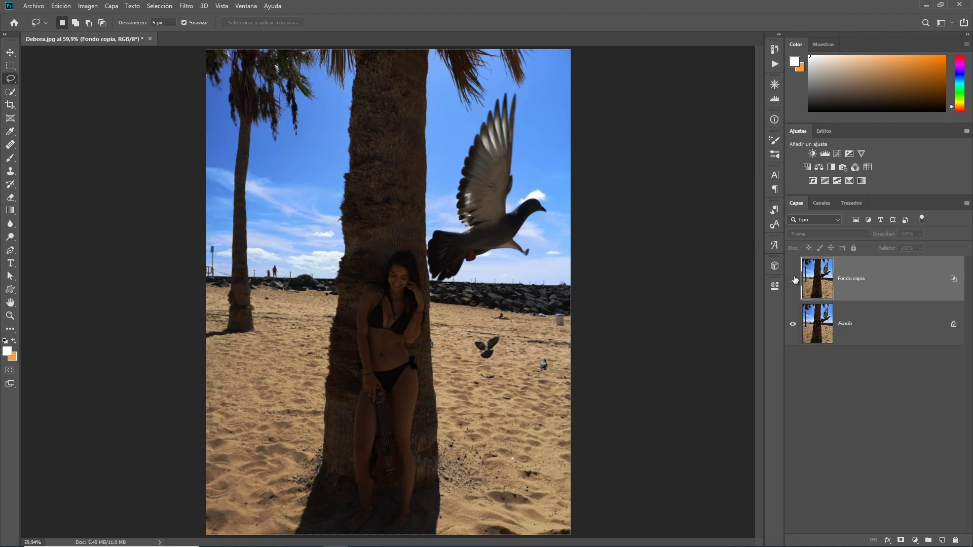
{"action": "left_click", "coordinate": [791, 280]}
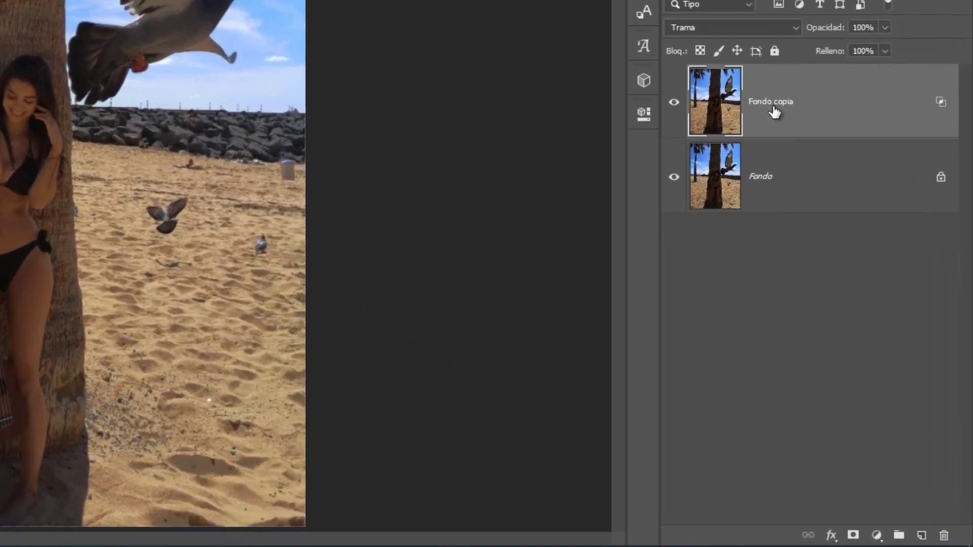
Duplicate Fondo copia as a Luz suave layer at 15% opacity, then select both copies
{"action": "key", "text": "ctrl+j"}
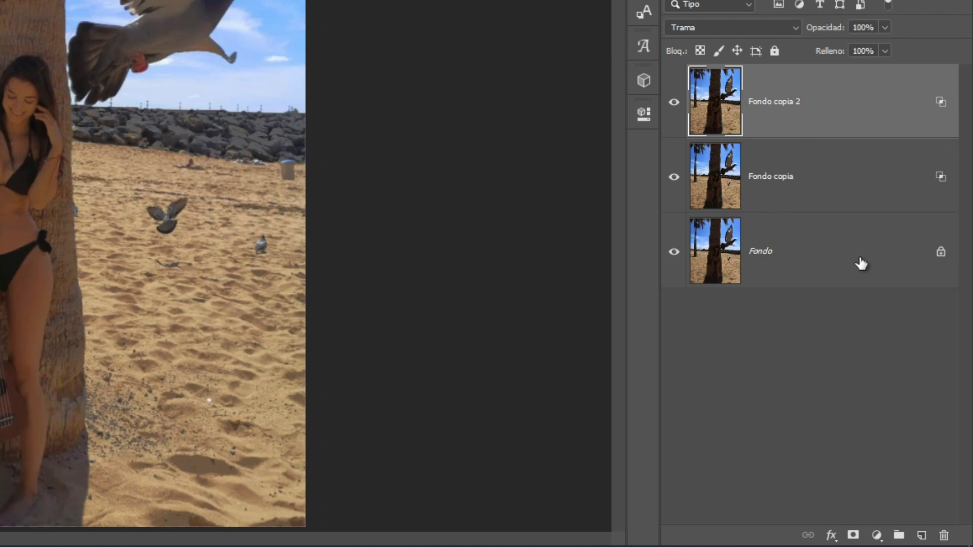
{"action": "left_click", "coordinate": [745, 26]}
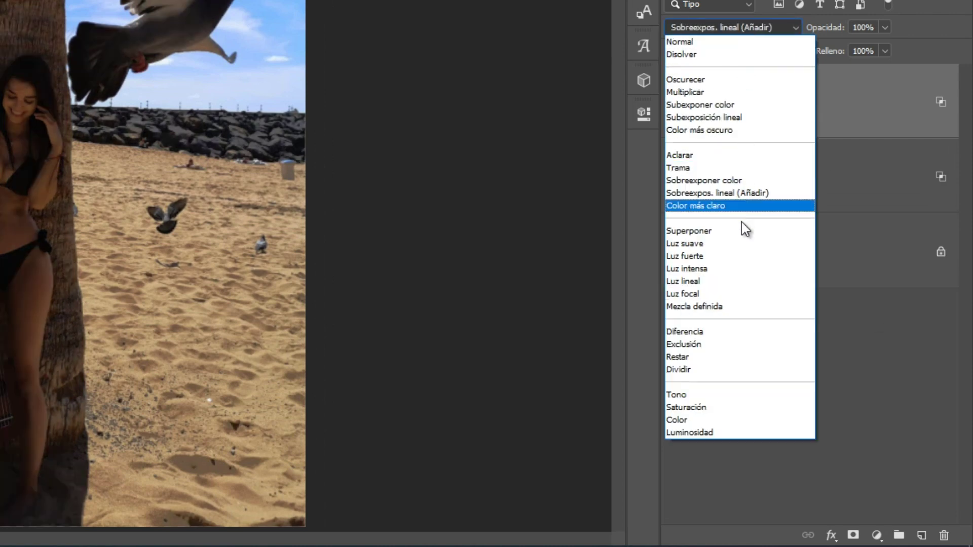
{"action": "left_click", "coordinate": [737, 244]}
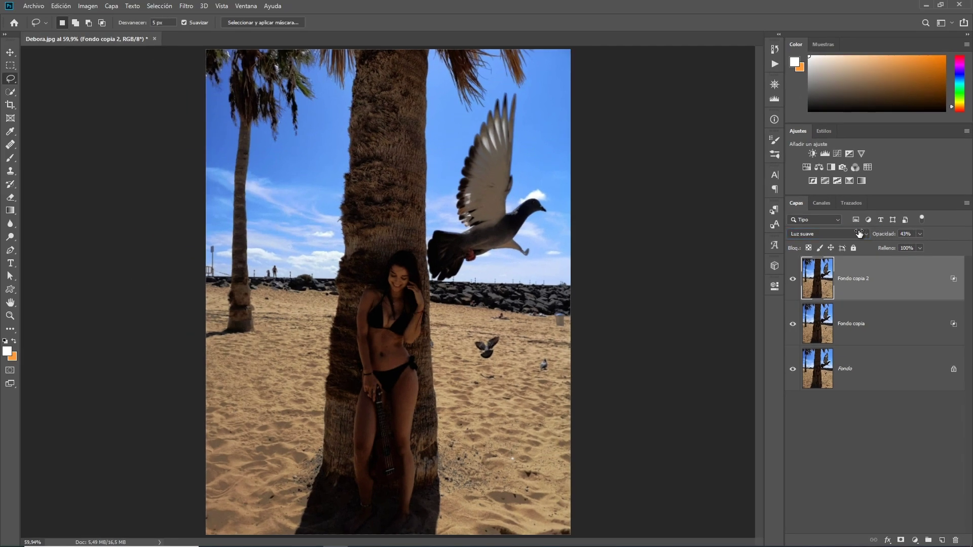
{"action": "left_click_drag", "start_coordinate": [859, 233], "coordinate": [856, 233]}
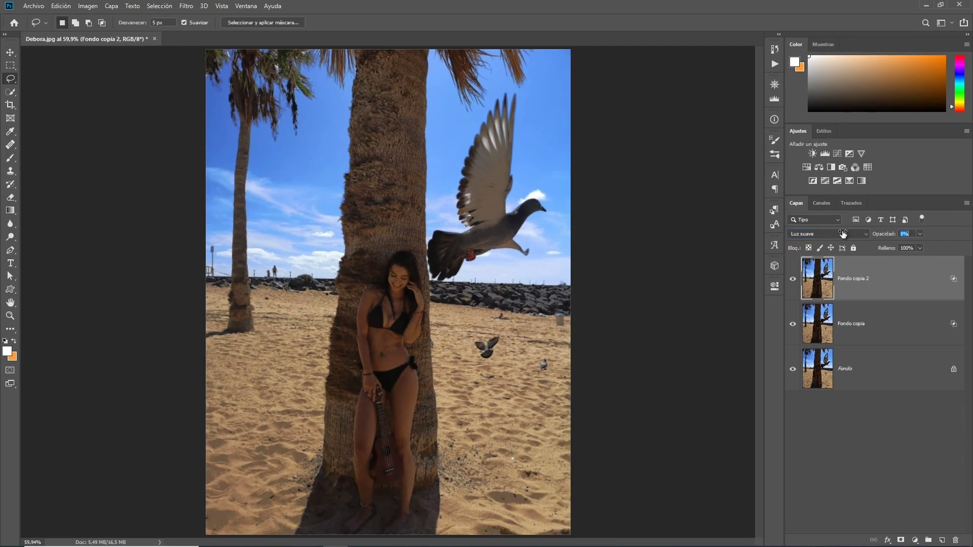
{"action": "left_click_drag", "start_coordinate": [845, 231], "coordinate": [847, 231]}
{"action": "left_click", "coordinate": [867, 339], "text": "shift"}
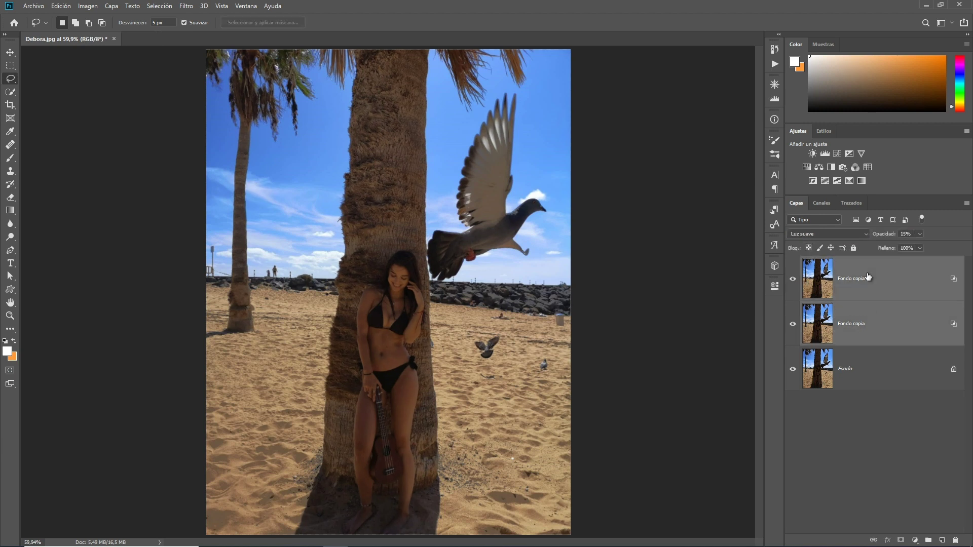
Group Fondo copia and Fondo copia 2 into Grupo 1, toggling its visibility to compare
{"action": "key", "text": "ctrl+g"}
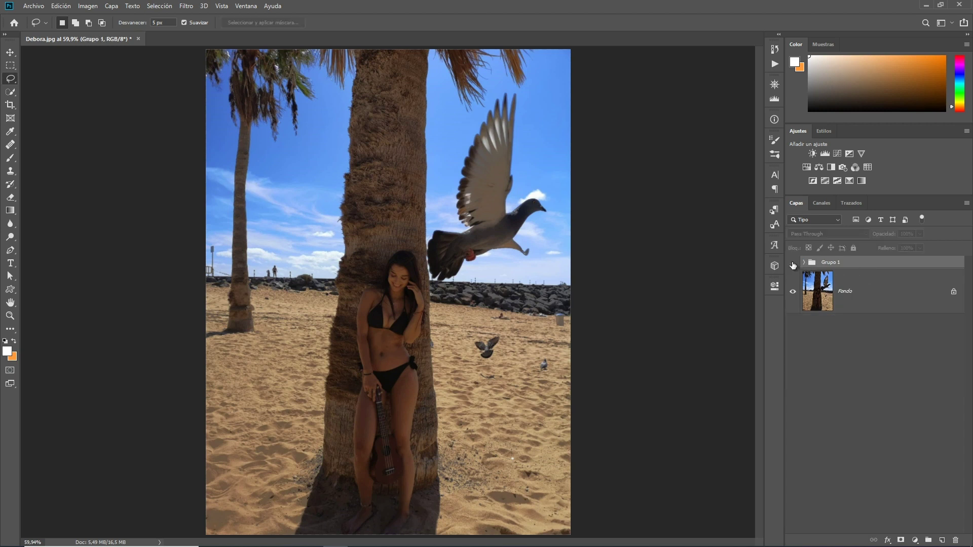
{"action": "left_click", "coordinate": [793, 263]}
{"action": "left_click", "coordinate": [792, 263]}
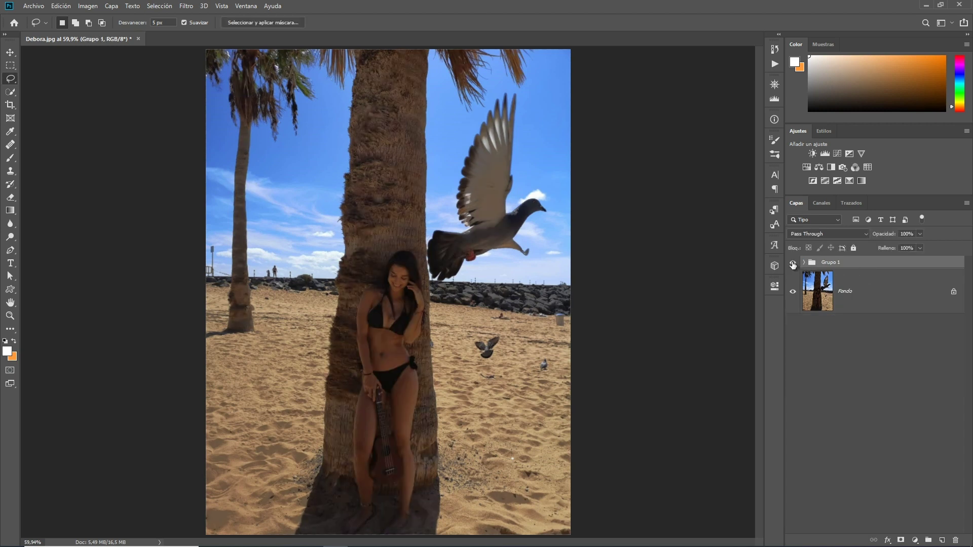